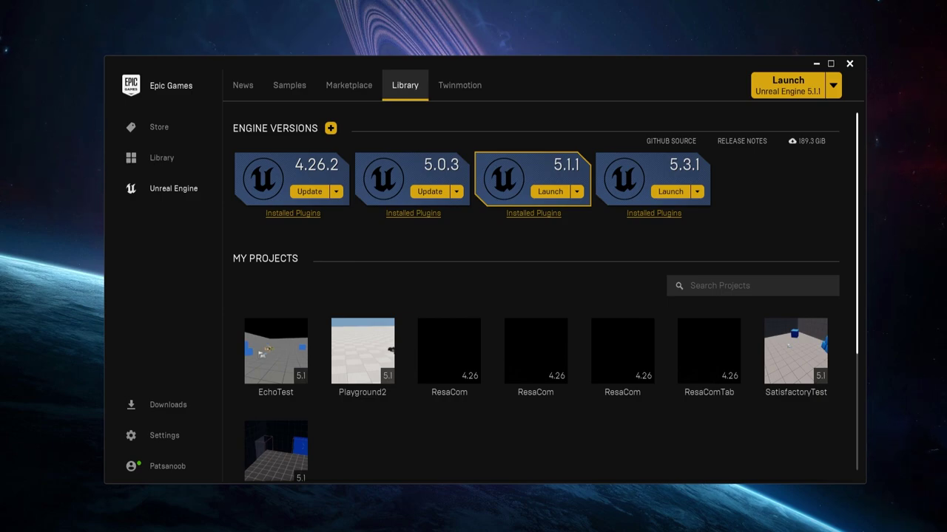
Launch Unreal Engine 5.1.1 from the Epic Games Launcher Library
click(549, 192)
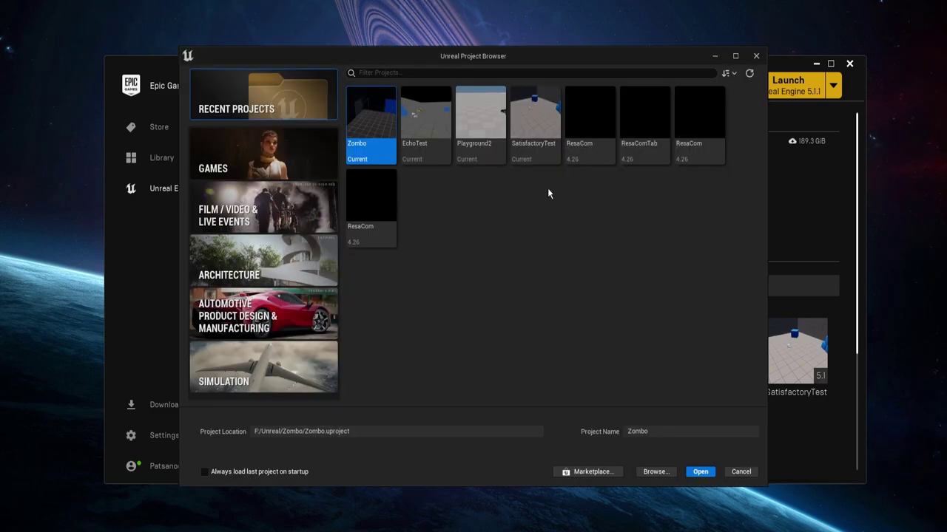
Create a new Games > First Person project named 'Satisfactory'
click(259, 178)
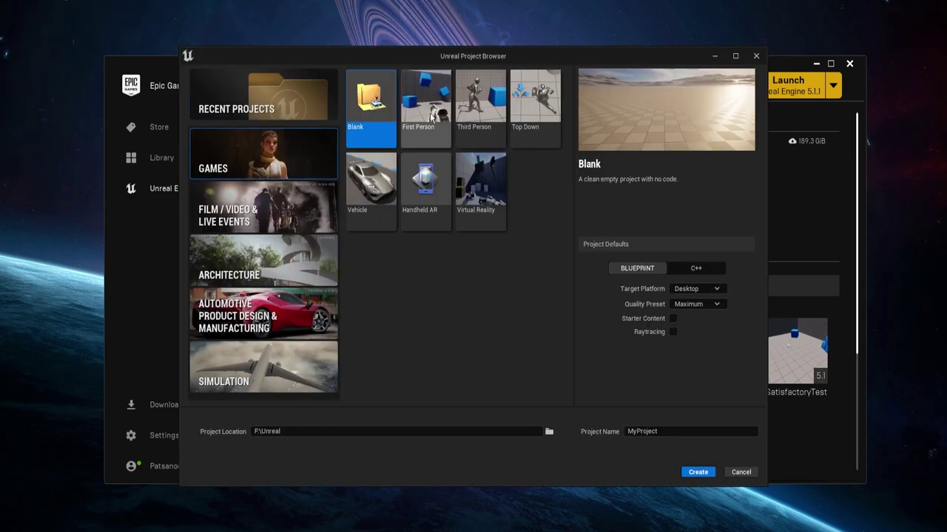
click(431, 117)
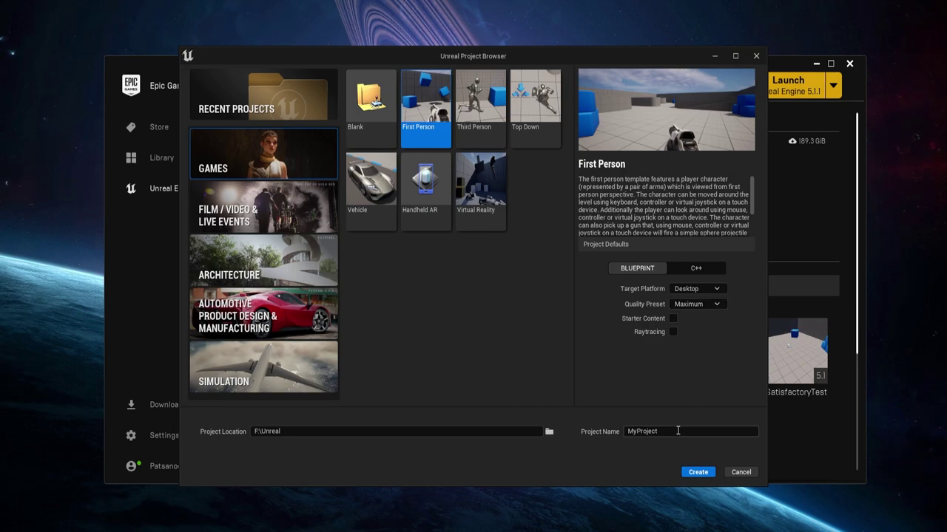
click(681, 434)
text(Satisfactory)
key(Return)
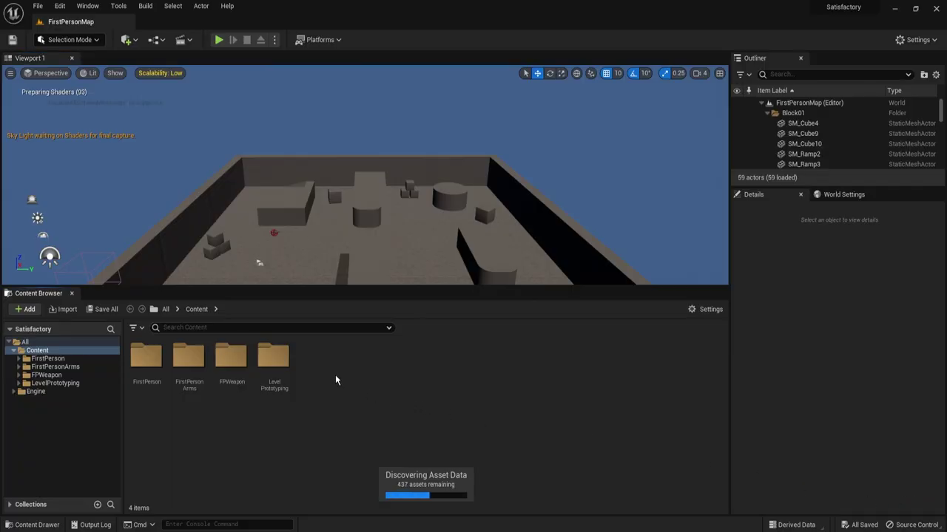
Create a Satisfactory folder in Content and open it
right_click(336, 339)
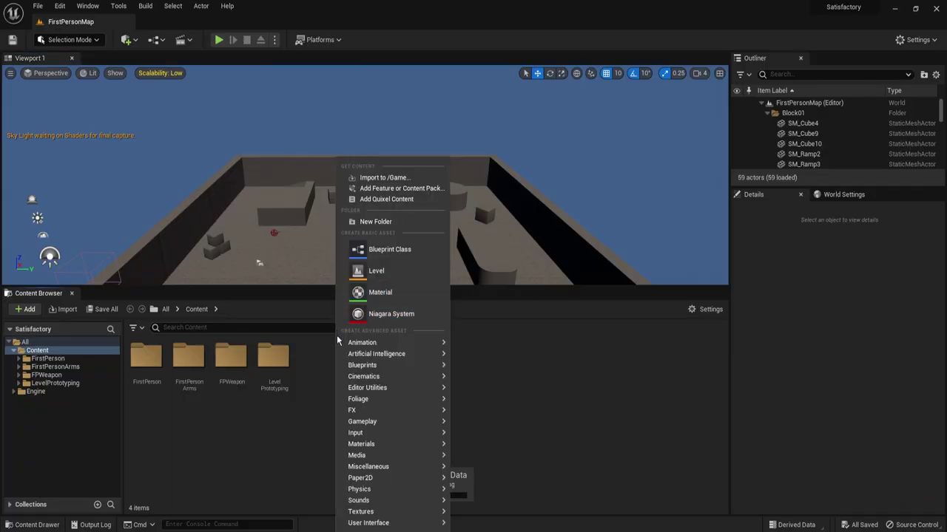
click(378, 221)
text(S)
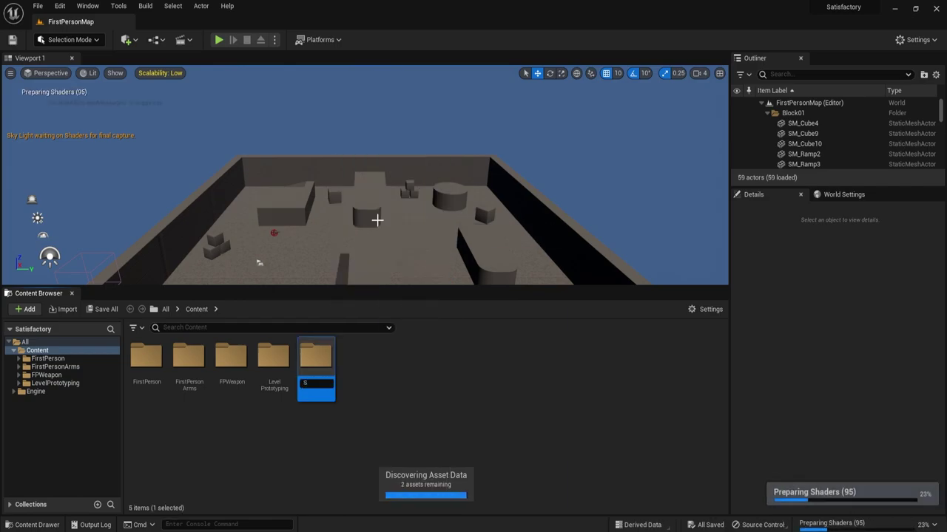
text(tatisfactory)
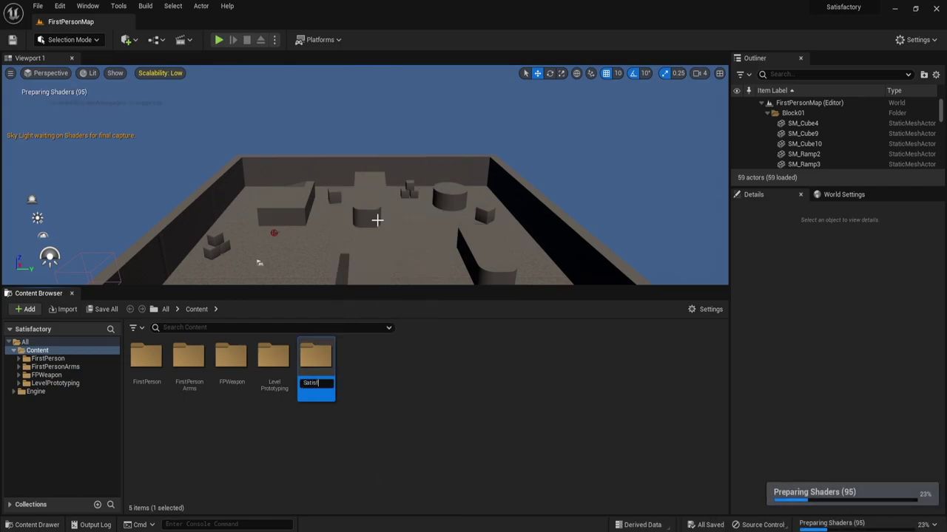
key(Return)
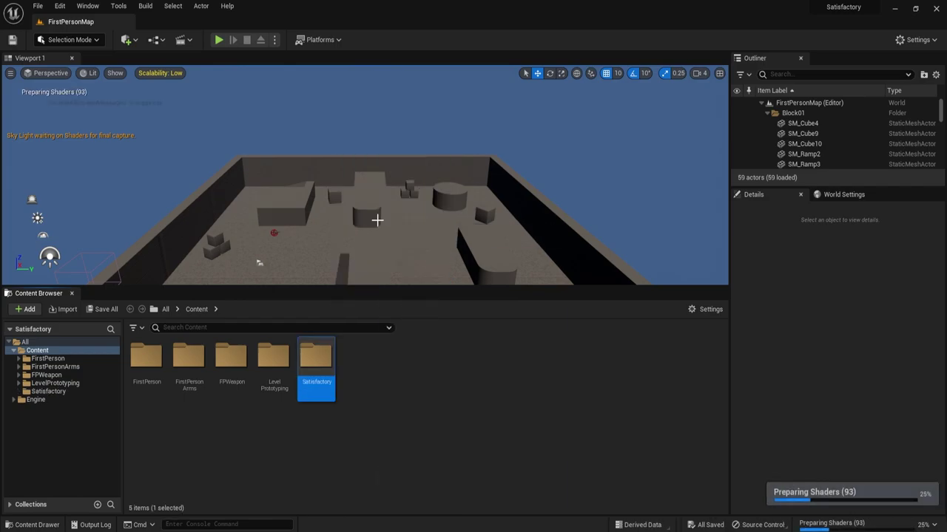
double_click(316, 361)
Add 'Assets' and 'Blueprints' subfolders inside Satisfactory, then open Assets
right_click(234, 371)
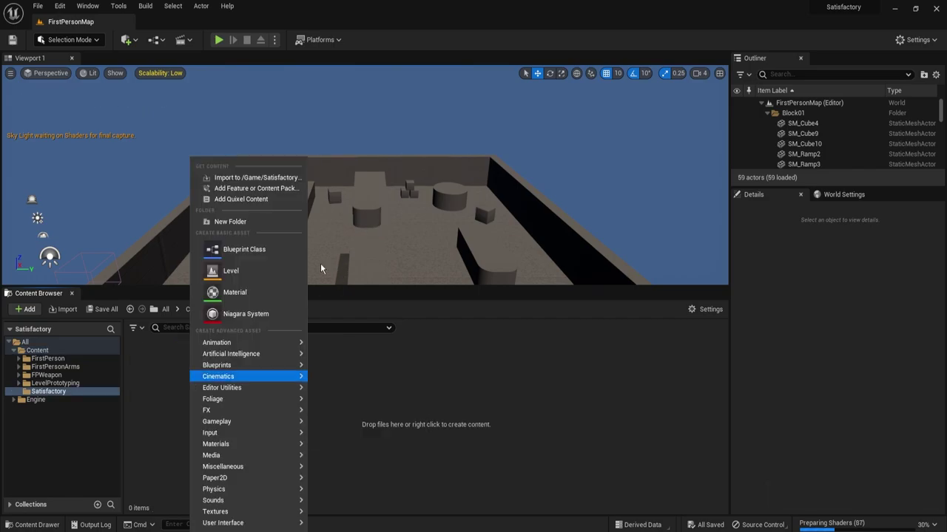
click(229, 221)
text(Assets)
key(Return)
right_click(199, 354)
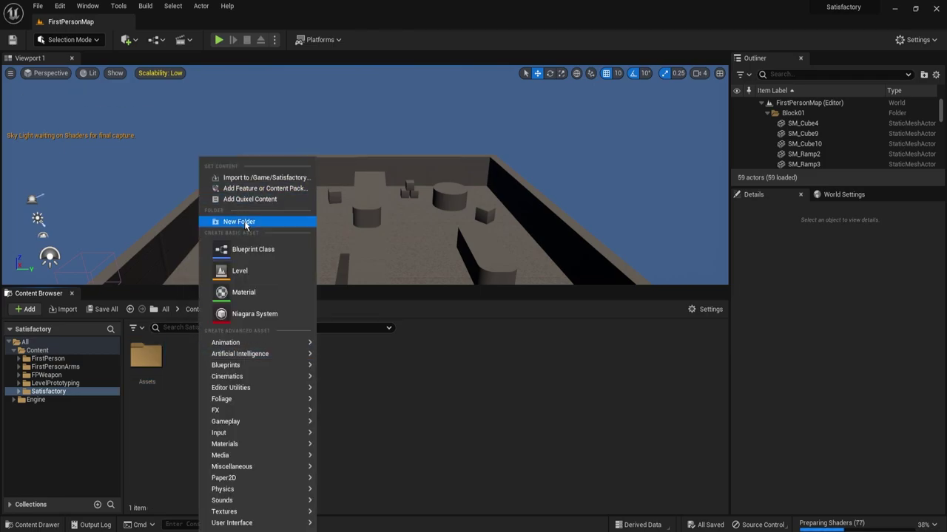
click(244, 218)
text(Blueprints)
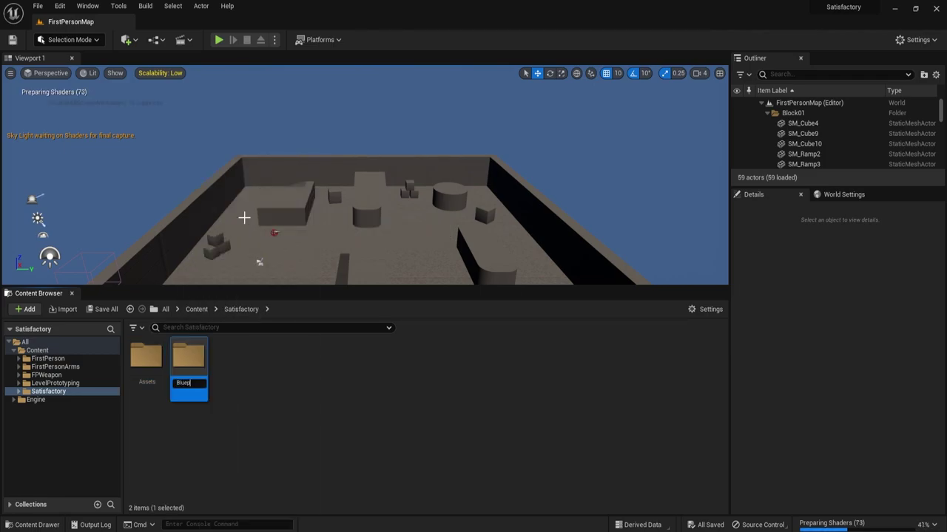
key(Return)
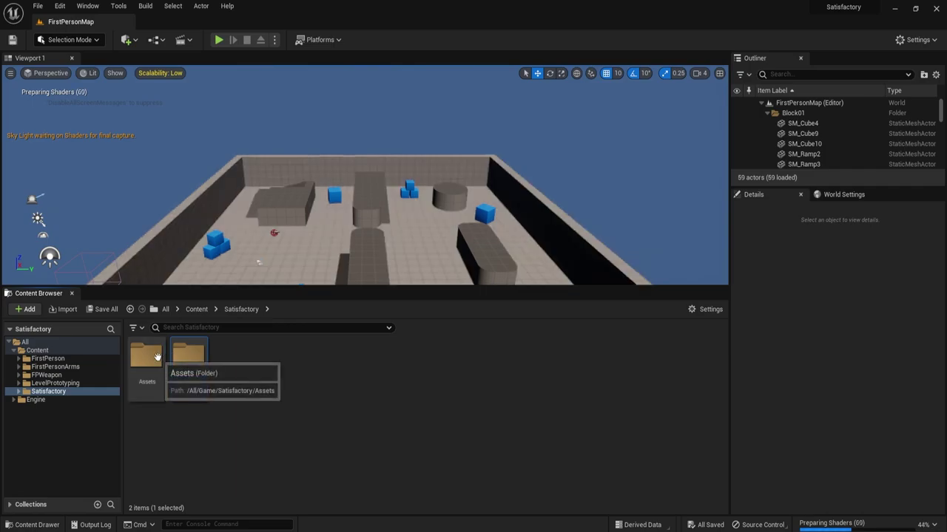
double_click(147, 358)
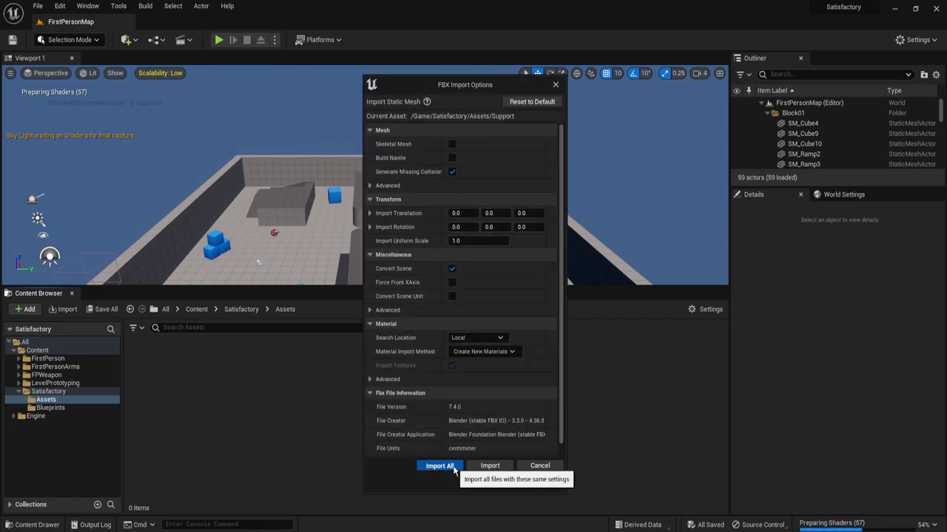
Import all four Support FBX meshes and dismiss the import Message Log
click(439, 466)
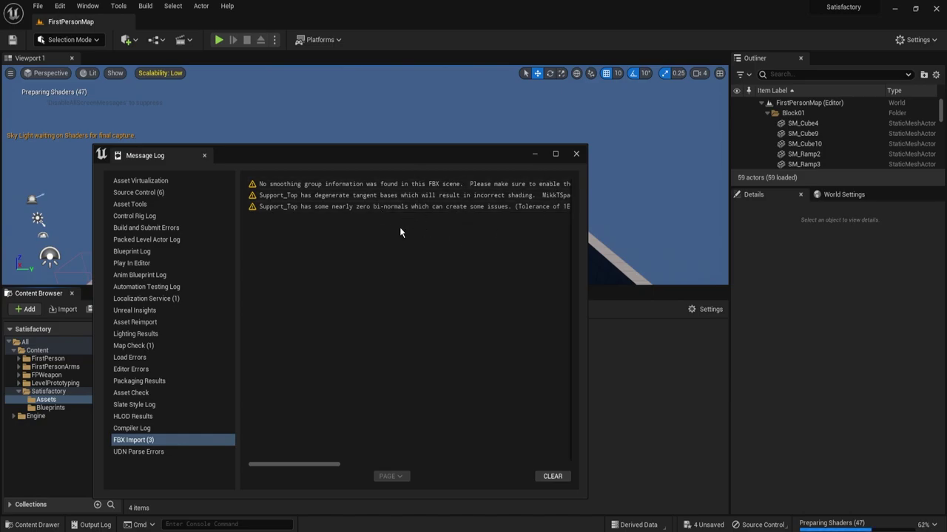
click(576, 155)
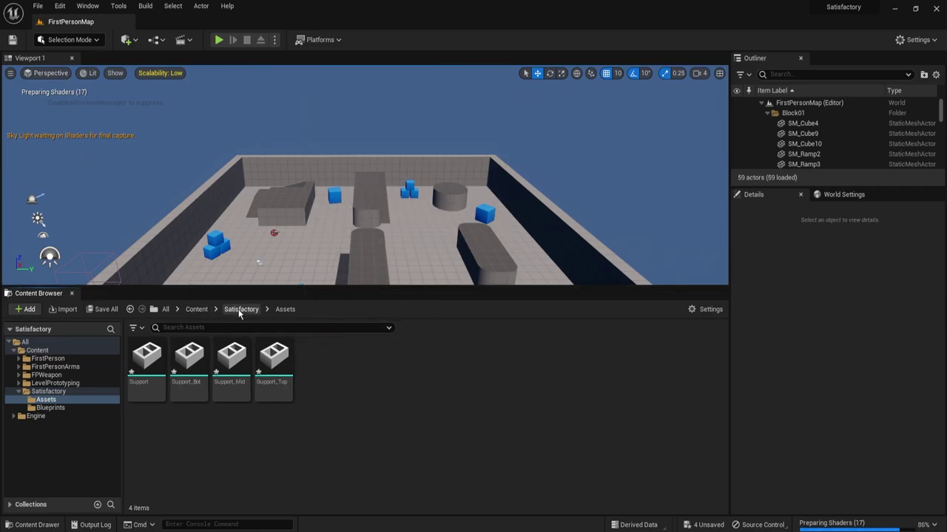
Add a 'Material' folder in Assets, then move to the Satisfactory/Blueprints folder
right_click(315, 369)
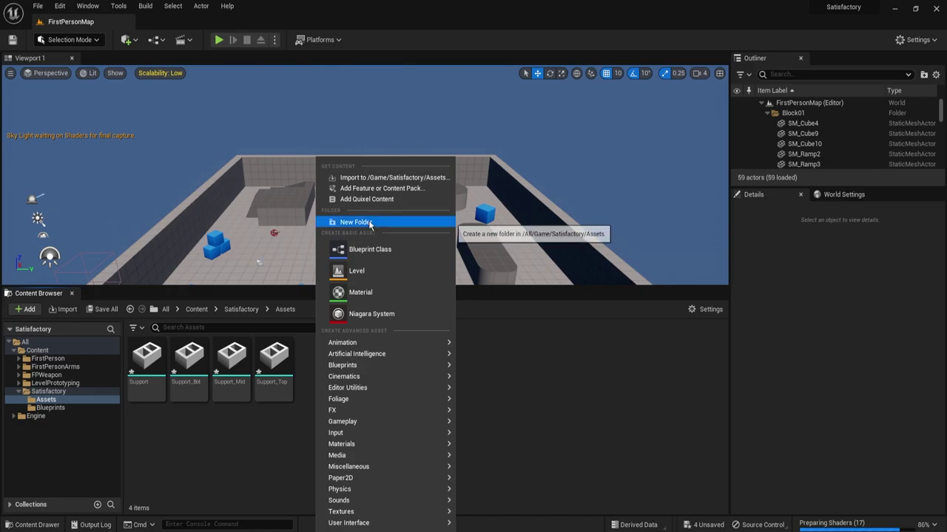
click(370, 224)
text(Material)
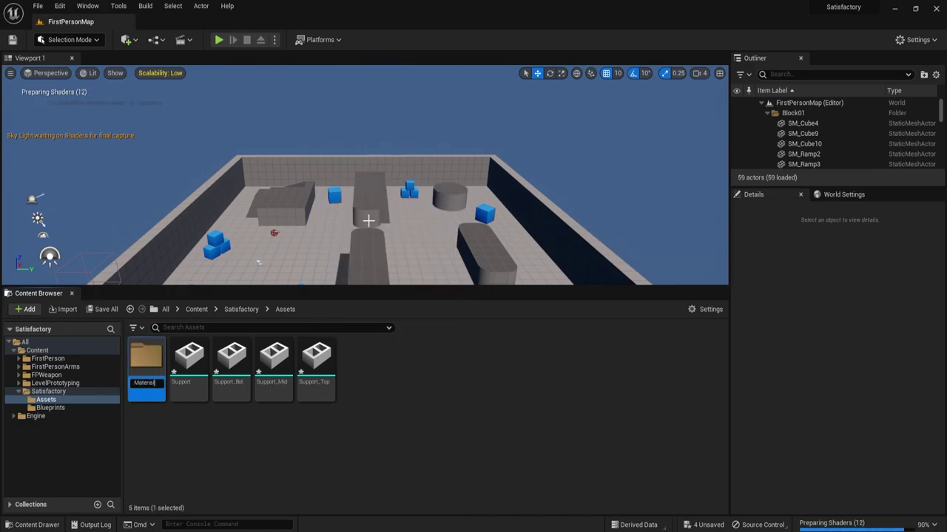
key(Return)
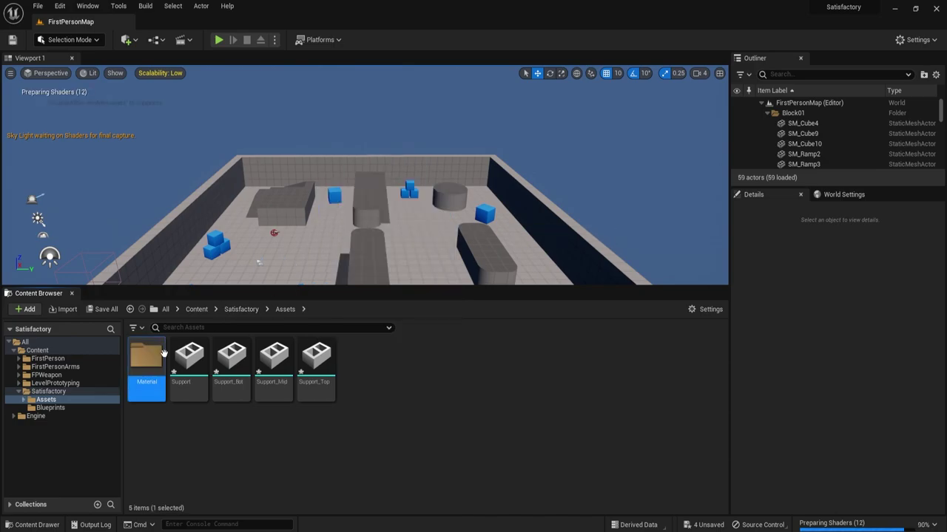
click(251, 311)
double_click(187, 358)
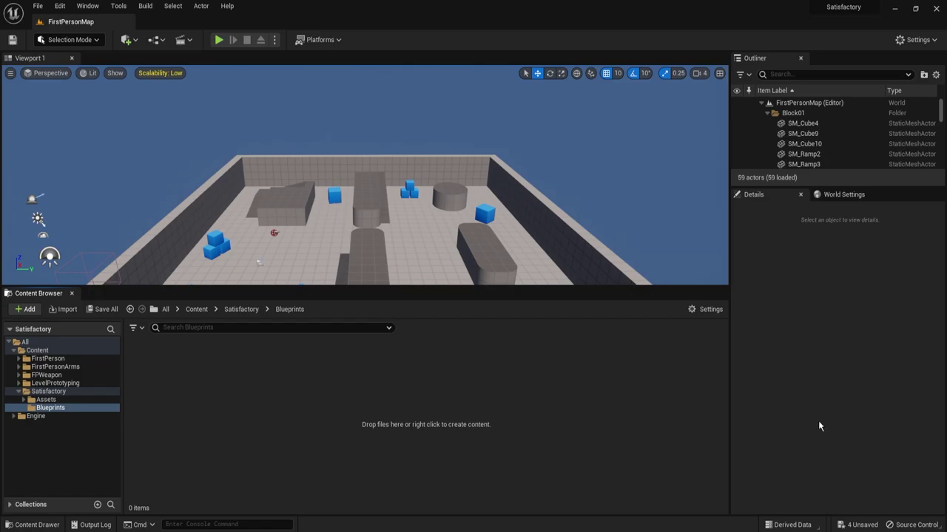
Create a Blueprint Class with parent BP_FirstPersonCharacter and name it 'FPS_Satisfactory'
right_click(227, 382)
click(281, 102)
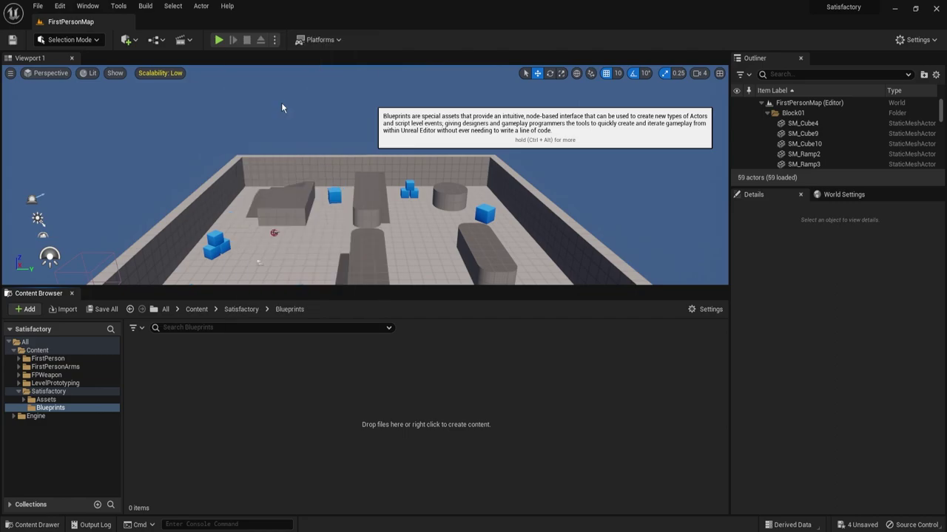
click(359, 330)
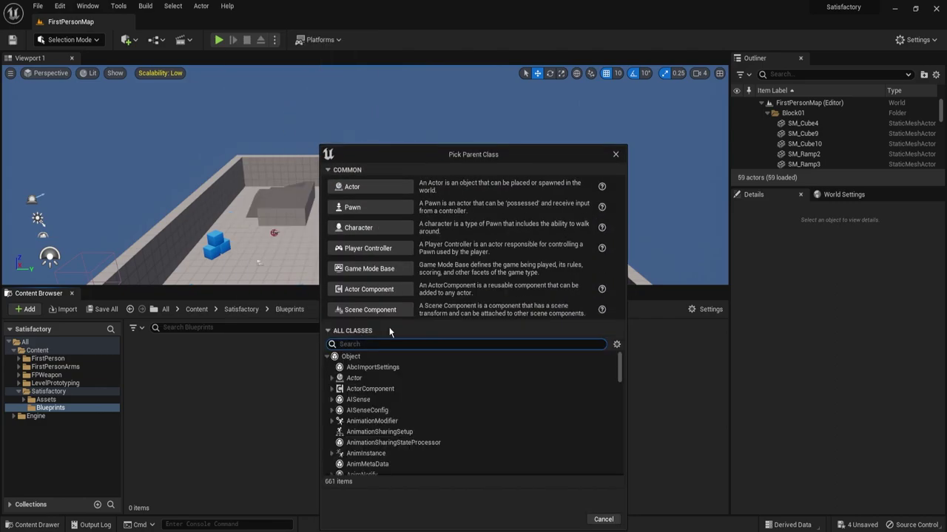
text(first person)
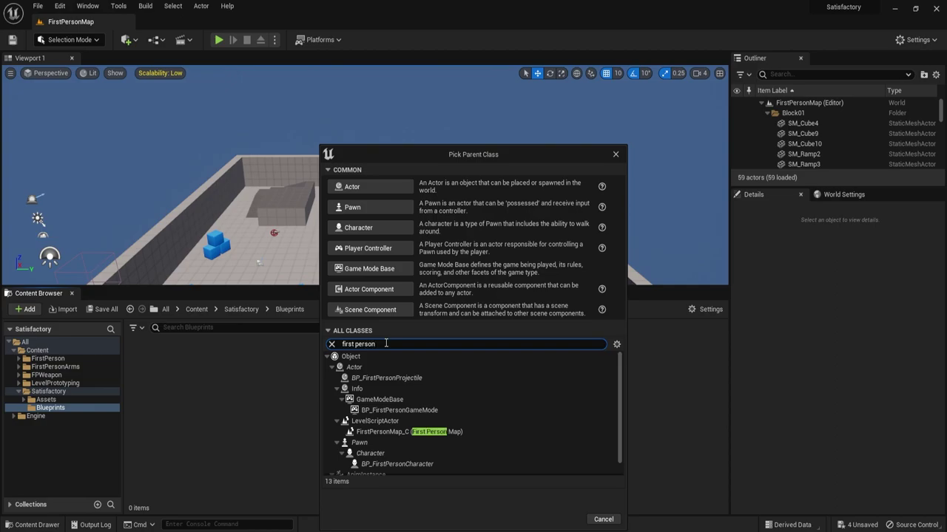
scroll(414, 429, down, 1)
click(384, 448)
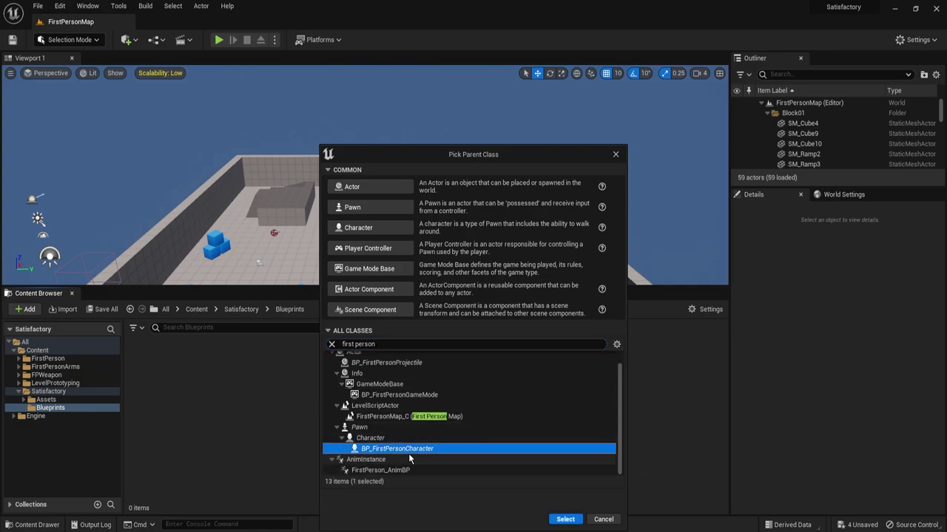
click(565, 519)
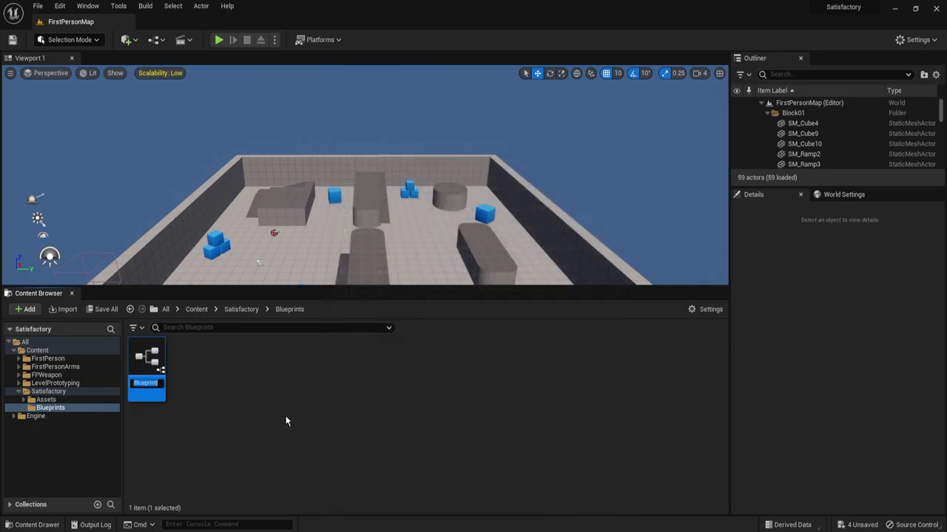
text(S)
key(BackSpace)
text(FPS_Satisfac)
text(tory)
key(Return)
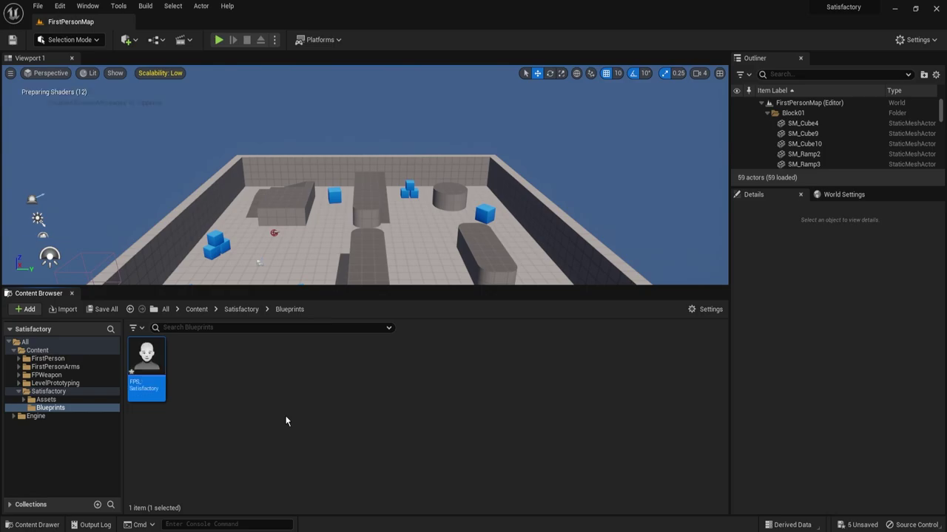
Create an Actor Blueprint Class named 'A_Builds' in the Blueprints folder
right_click(207, 372)
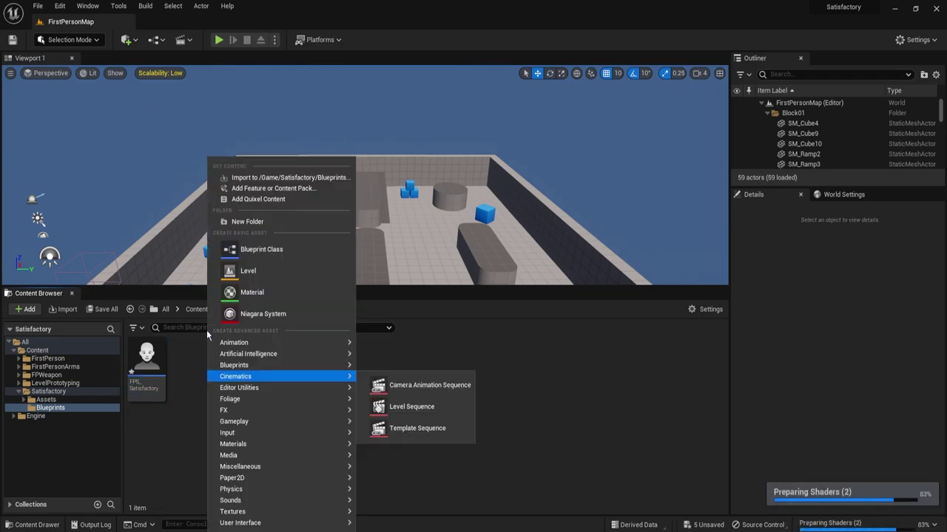
click(257, 250)
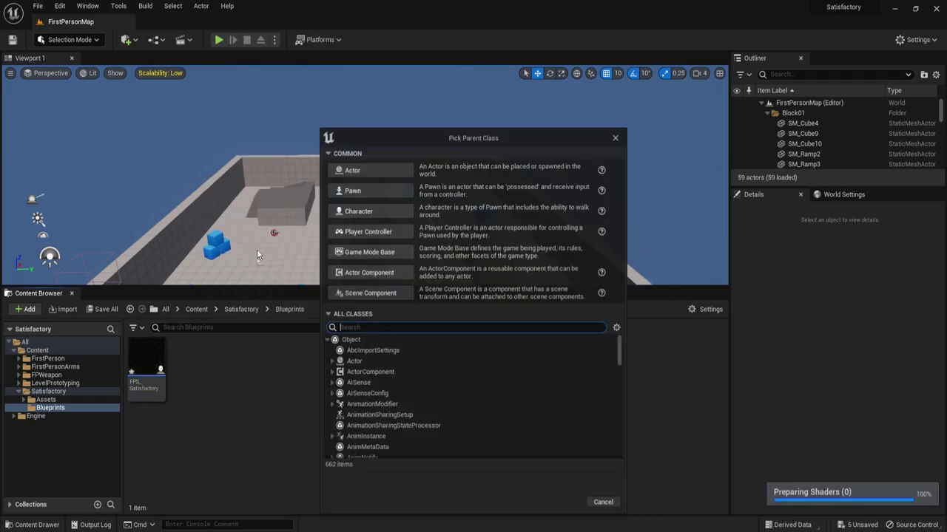
click(381, 167)
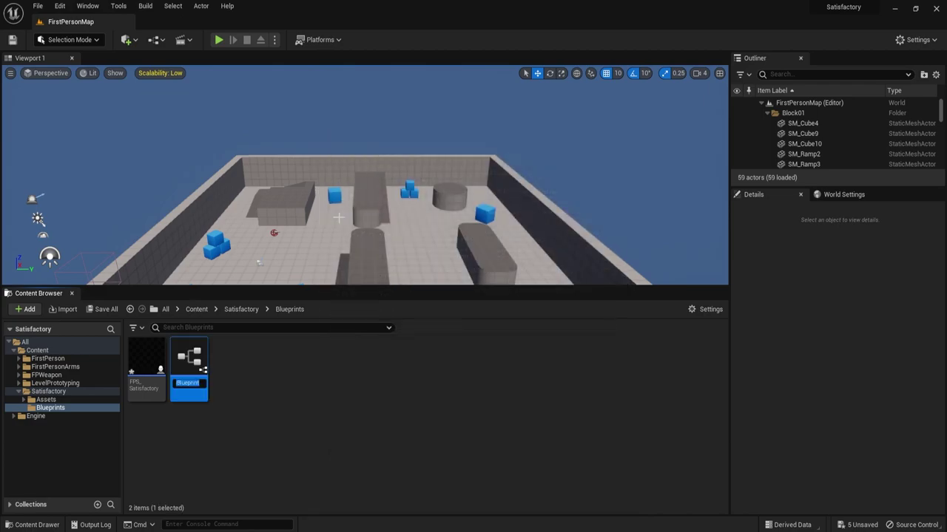
text(A_Builds)
key(Return)
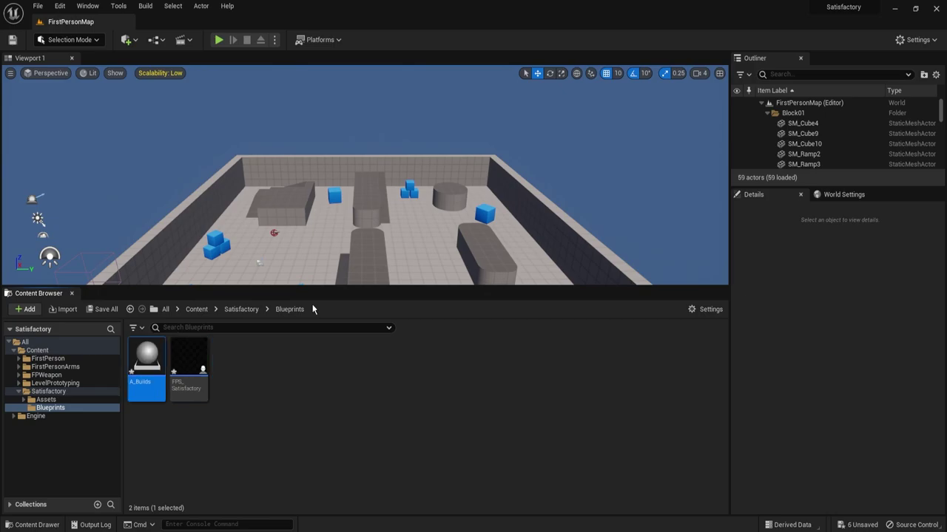
right_click(153, 374)
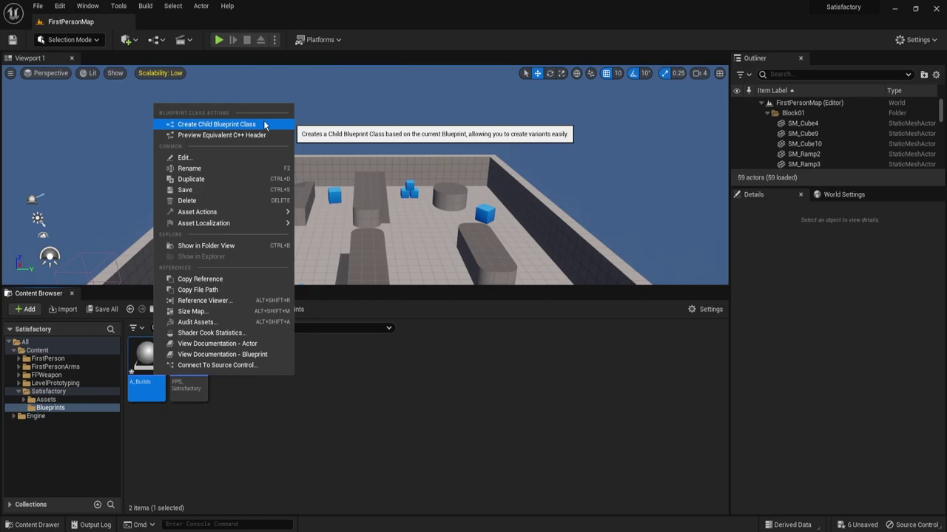
click(308, 415)
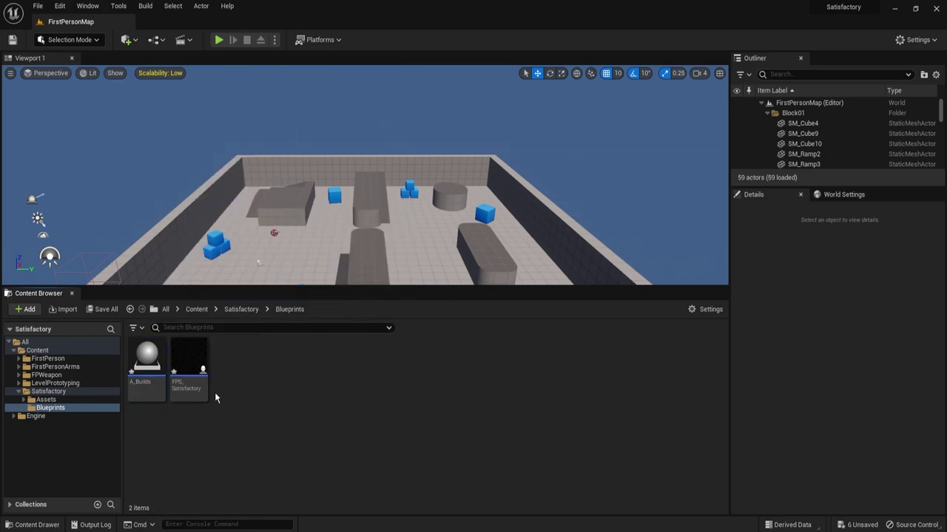